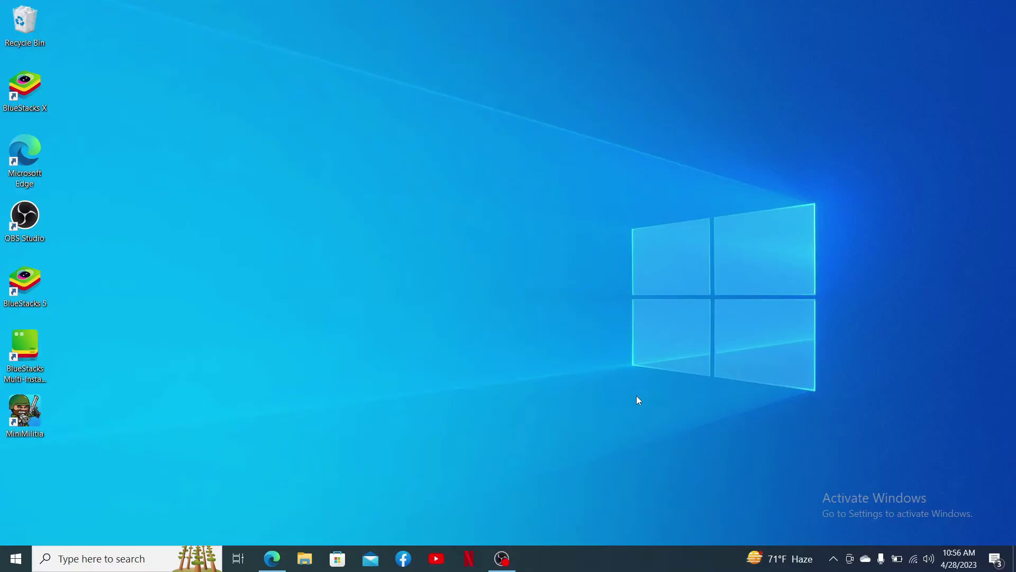
{"action": "left_click", "coordinate": [272, 559]}
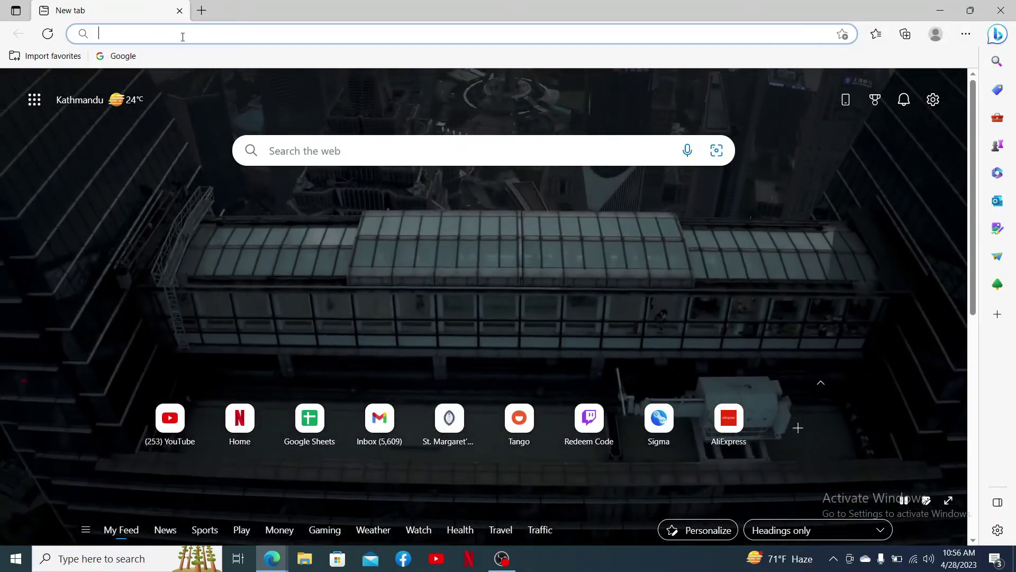
{"action": "type", "text": "www.epicgames.com"}
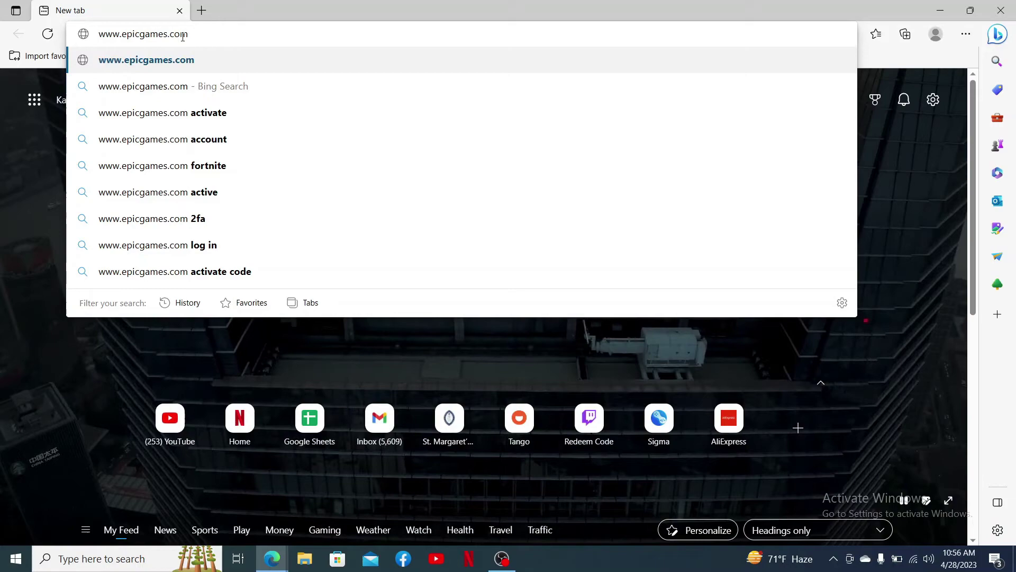
{"action": "key", "text": "Return"}
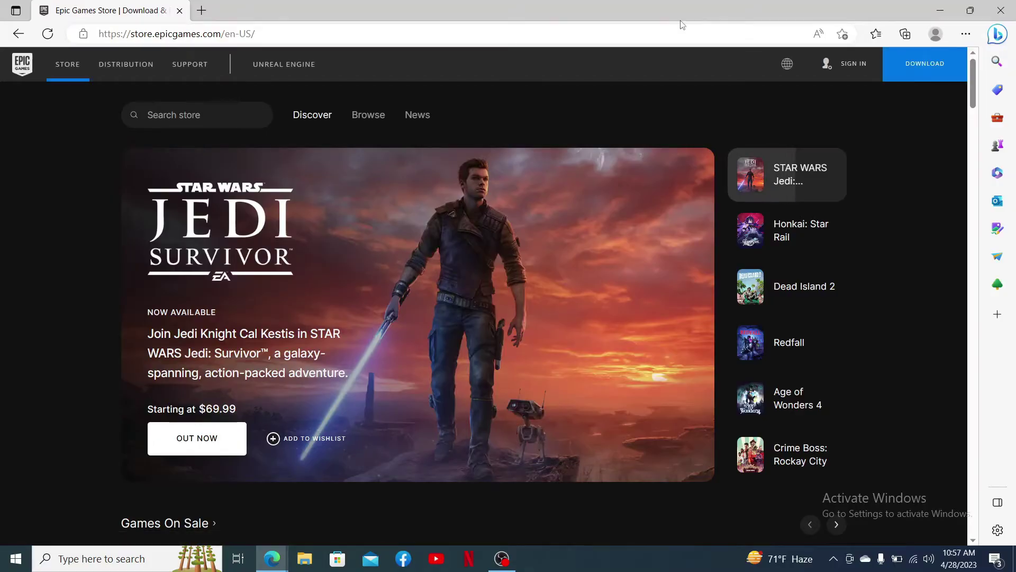
Step: Download the Epic Games installer, run EpicInstaller-14.6.2.msi, and minimize the browser
{"action": "left_click", "coordinate": [942, 66]}
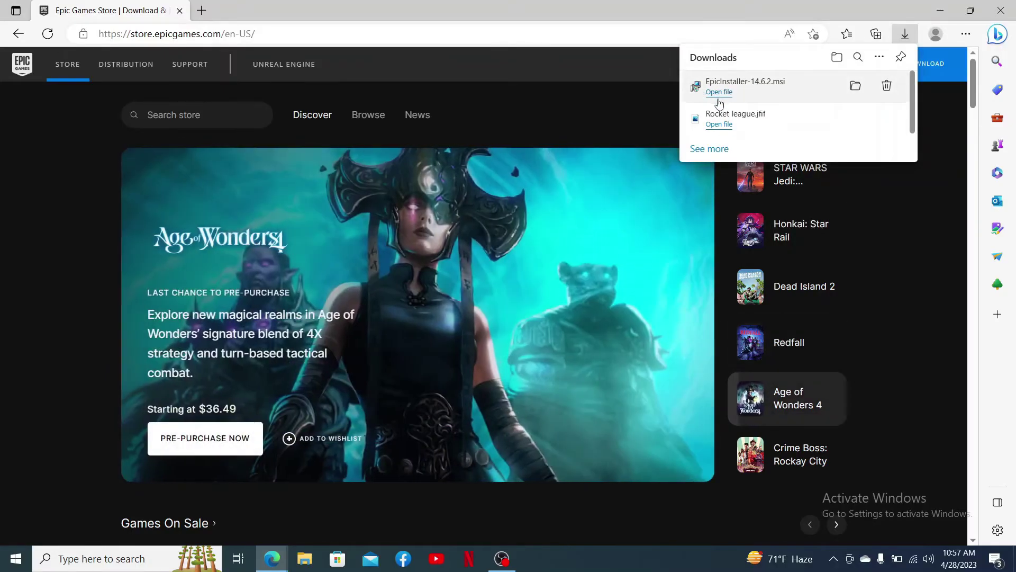
{"action": "left_click", "coordinate": [719, 92]}
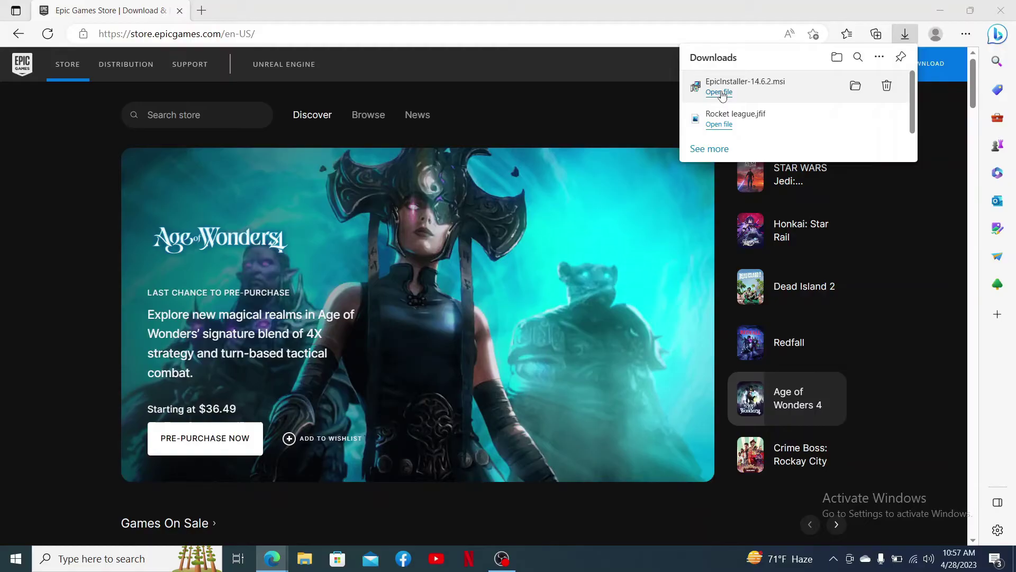
{"action": "left_click", "coordinate": [934, 12]}
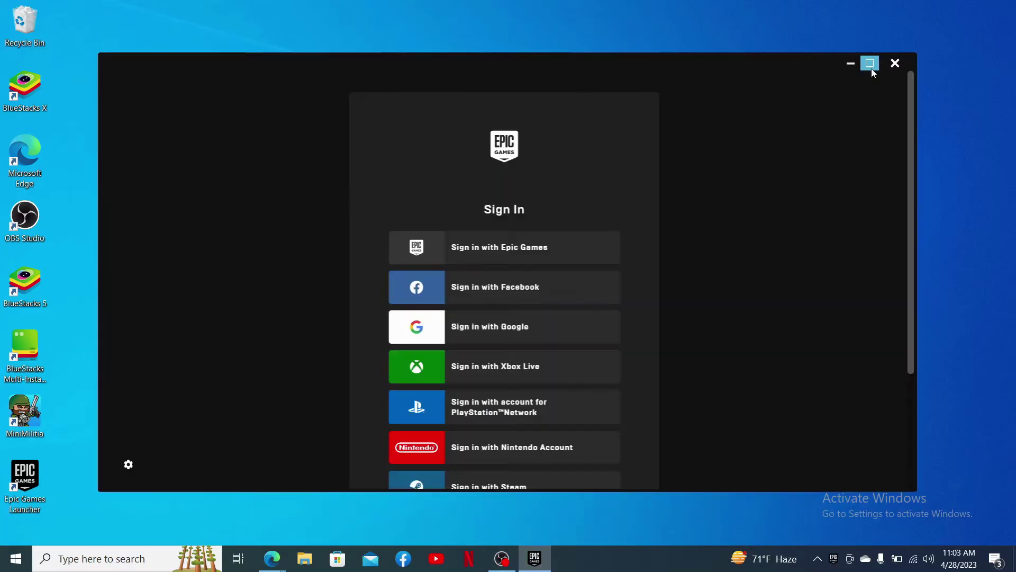
Step: Maximize the Epic Games Launcher and sign in with an Epic Games account, entering the account's e-mail address and password
{"action": "left_click", "coordinate": [870, 63]}
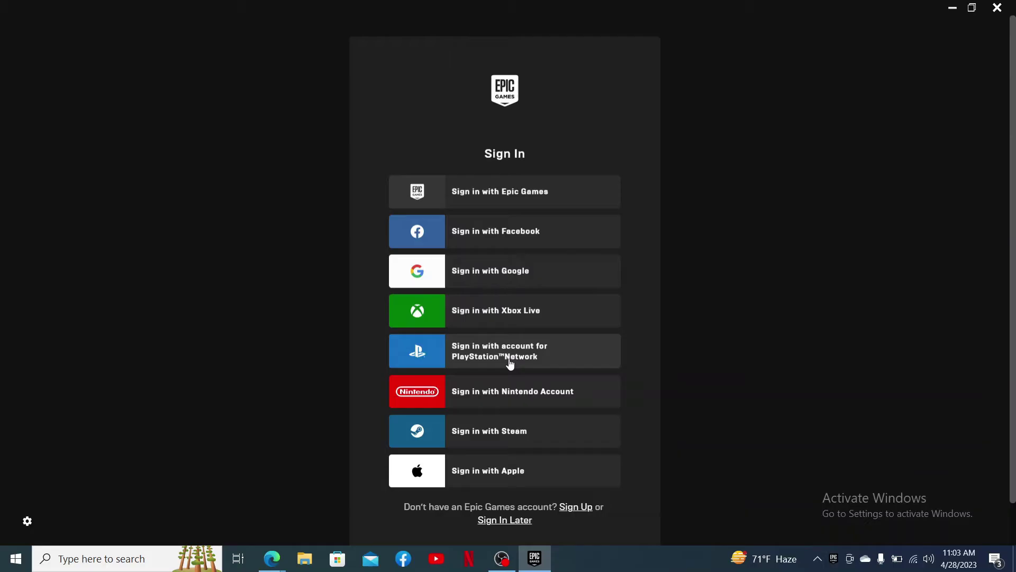
{"action": "scroll", "coordinate": [695, 488], "scroll_direction": "down", "scroll_amount": 1}
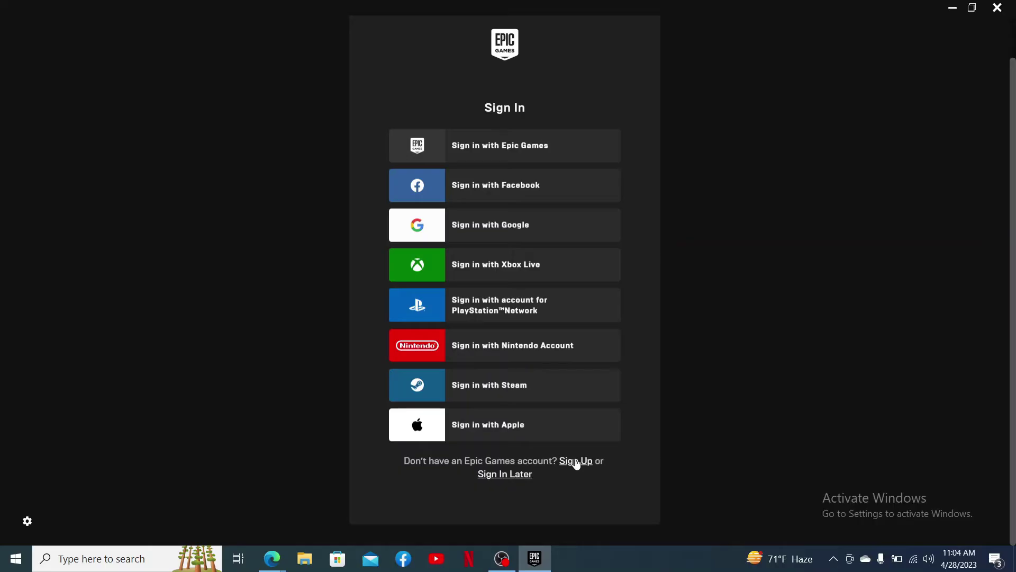
{"action": "scroll", "coordinate": [490, 211], "scroll_direction": "up", "scroll_amount": 1}
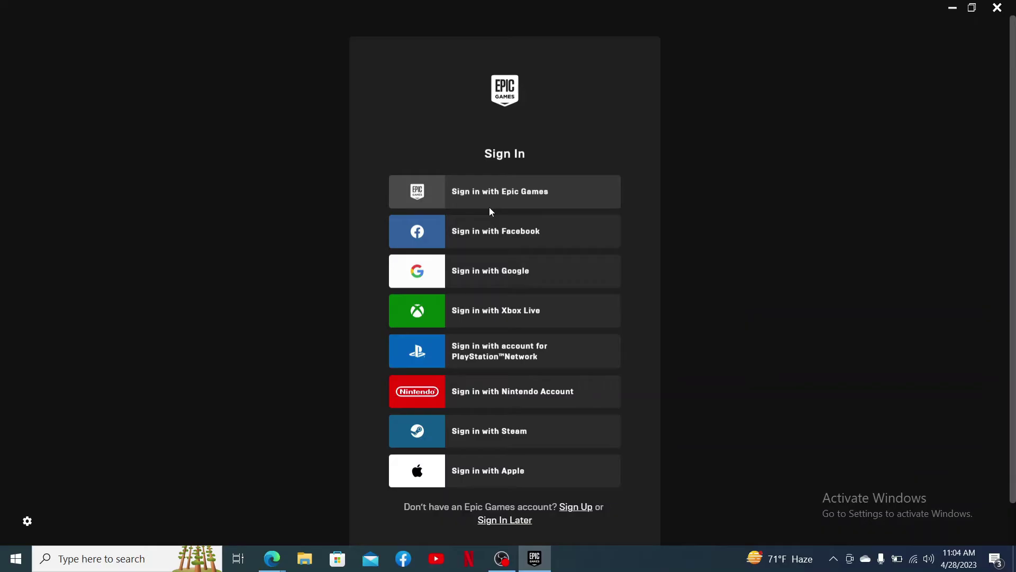
{"action": "left_click", "coordinate": [489, 207]}
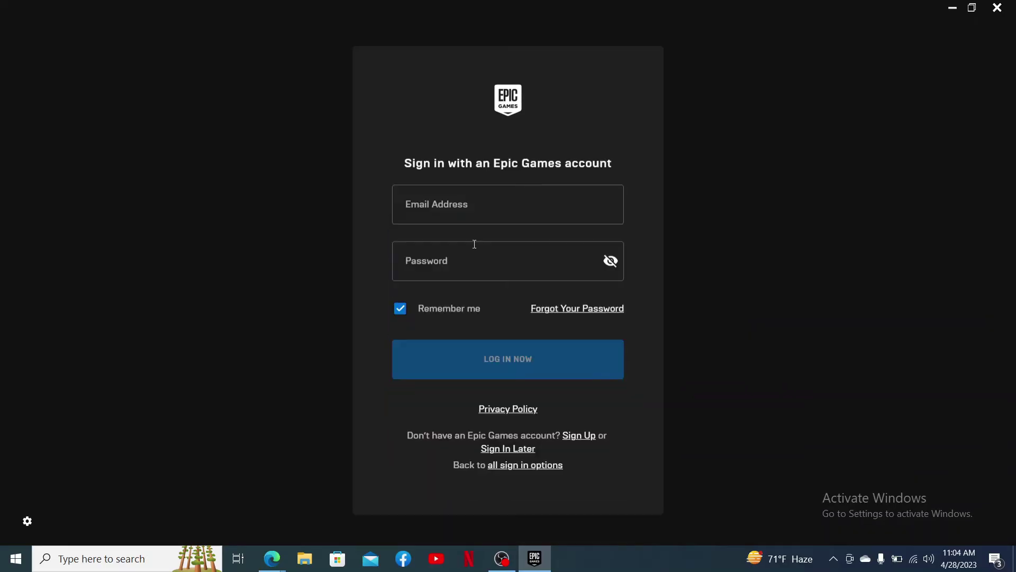
{"action": "left_click", "coordinate": [567, 206]}
{"action": "key", "text": "ctrl+v"}
{"action": "left_click", "coordinate": [513, 261]}
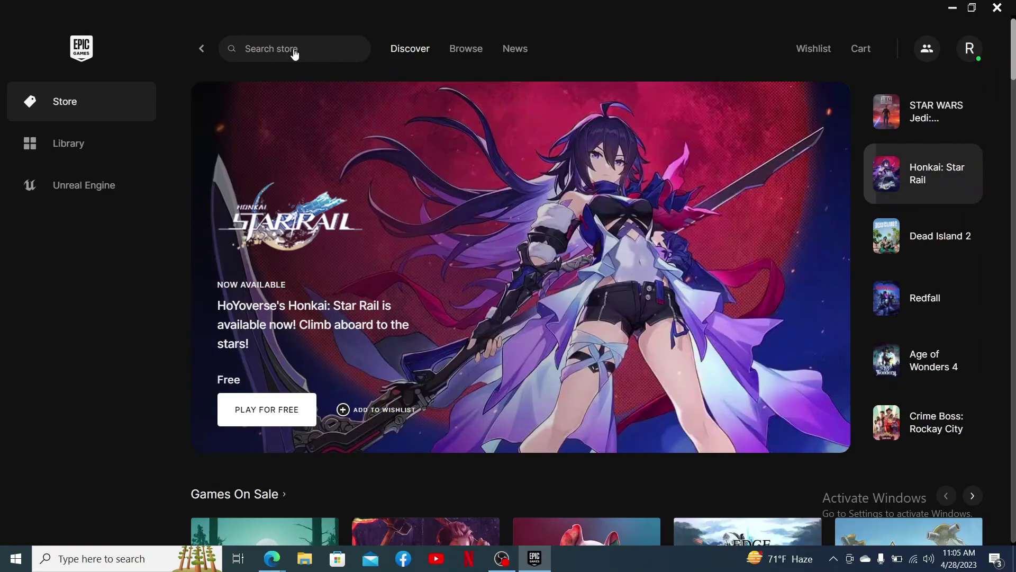
Step: Search the store for "rocket league"
{"action": "left_click", "coordinate": [294, 54]}
{"action": "type", "text": "rocket lege"}
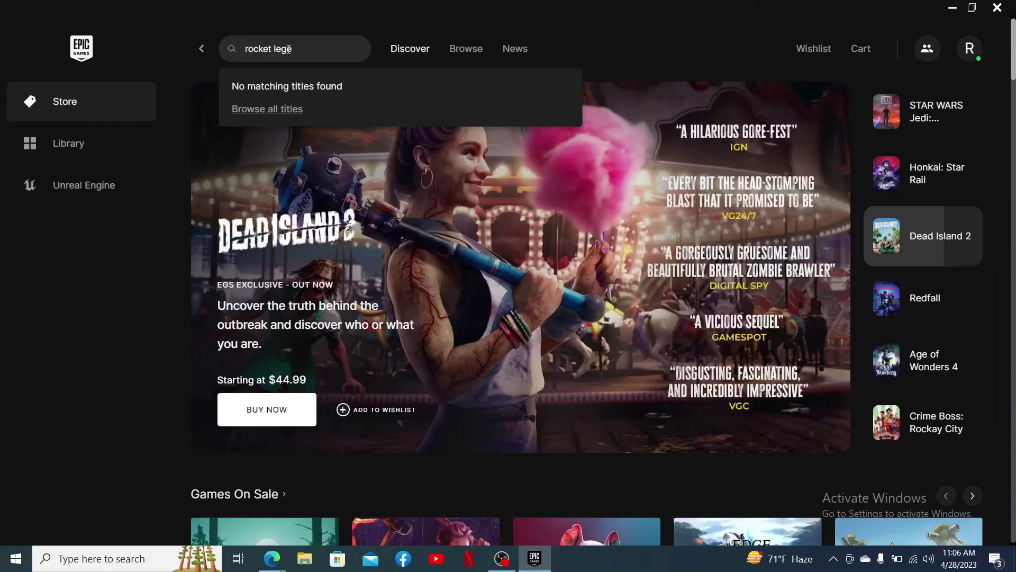
{"action": "key", "text": "BackSpace"}
{"action": "key", "text": "BackSpace"}
{"action": "type", "text": "ague"}
{"action": "key", "text": "Return"}
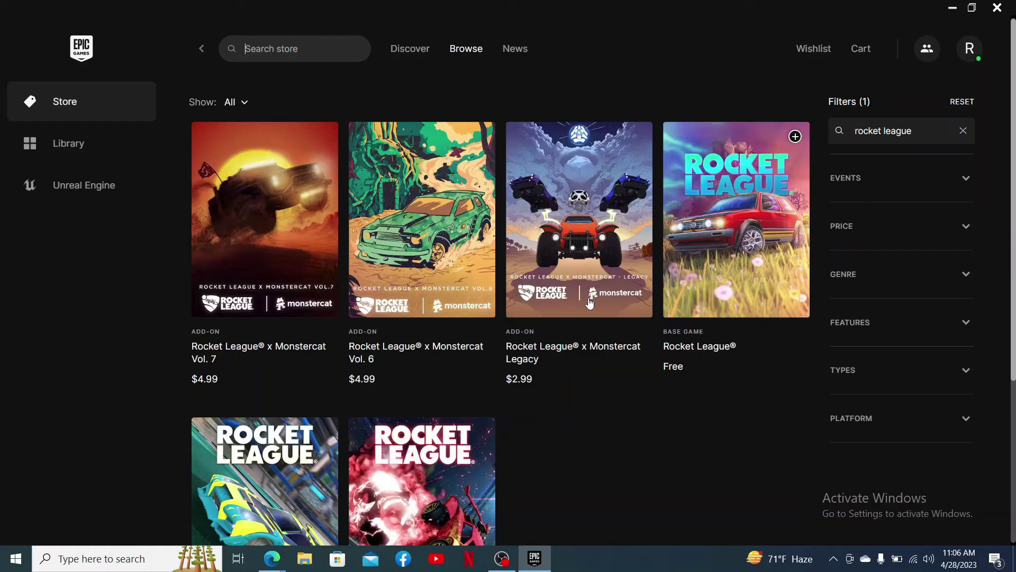
Step: Open the store page of the free Rocket League base game from the search results
{"action": "scroll", "coordinate": [263, 397], "scroll_direction": "down", "scroll_amount": 3}
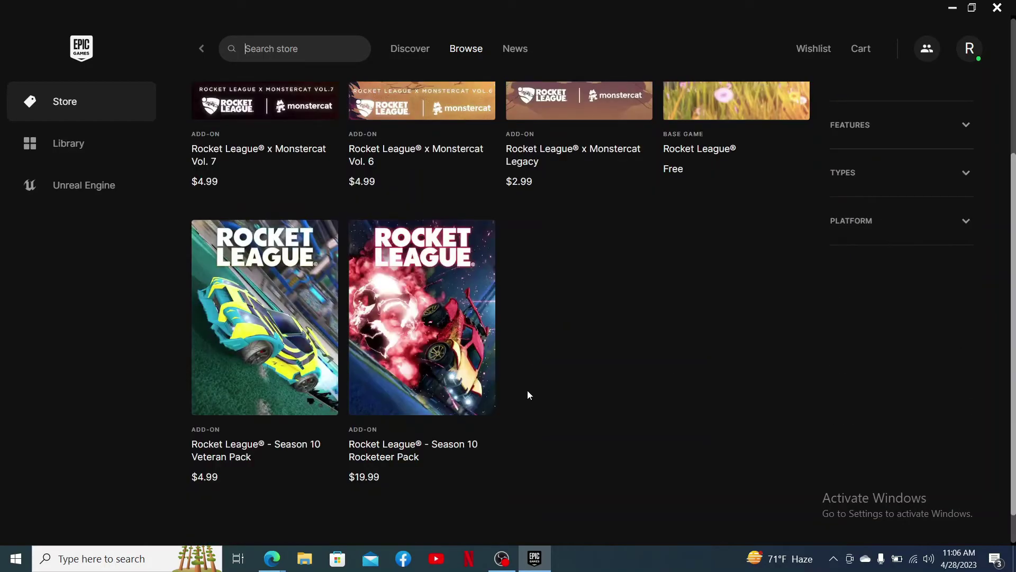
{"action": "scroll", "coordinate": [527, 394], "scroll_direction": "up", "scroll_amount": 2}
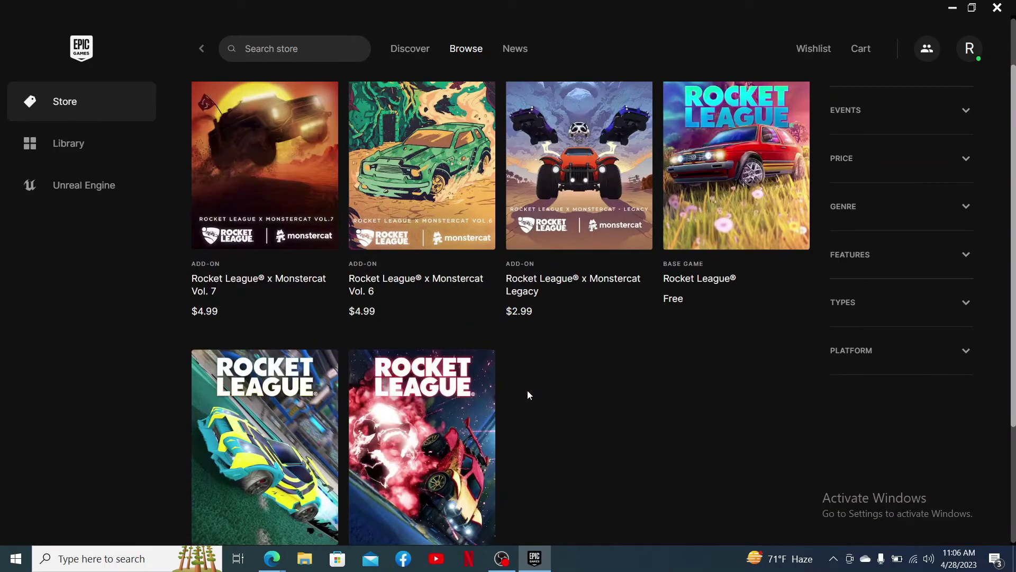
{"action": "scroll", "coordinate": [736, 233], "scroll_direction": "up", "scroll_amount": 1}
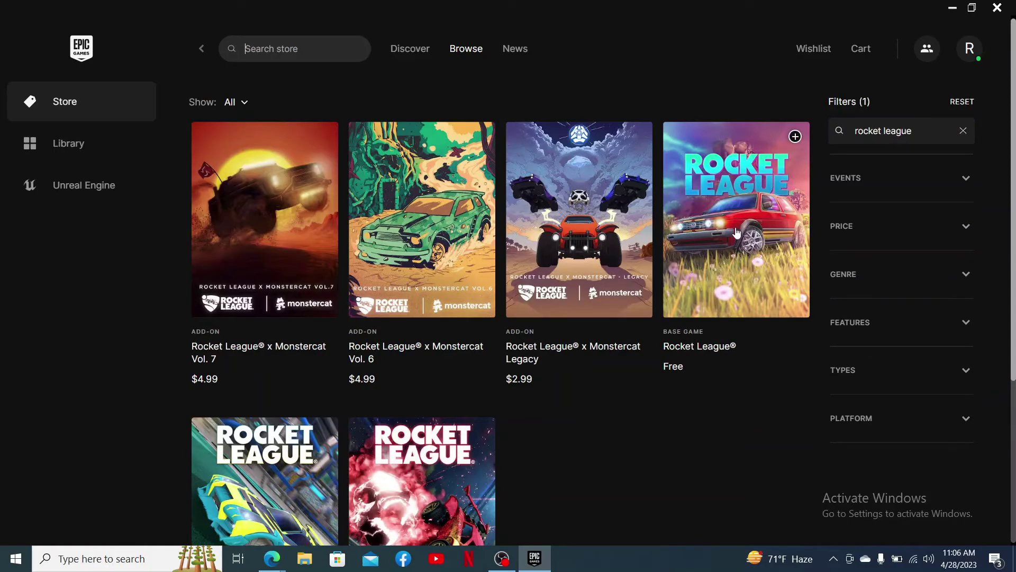
{"action": "left_click", "coordinate": [732, 194]}
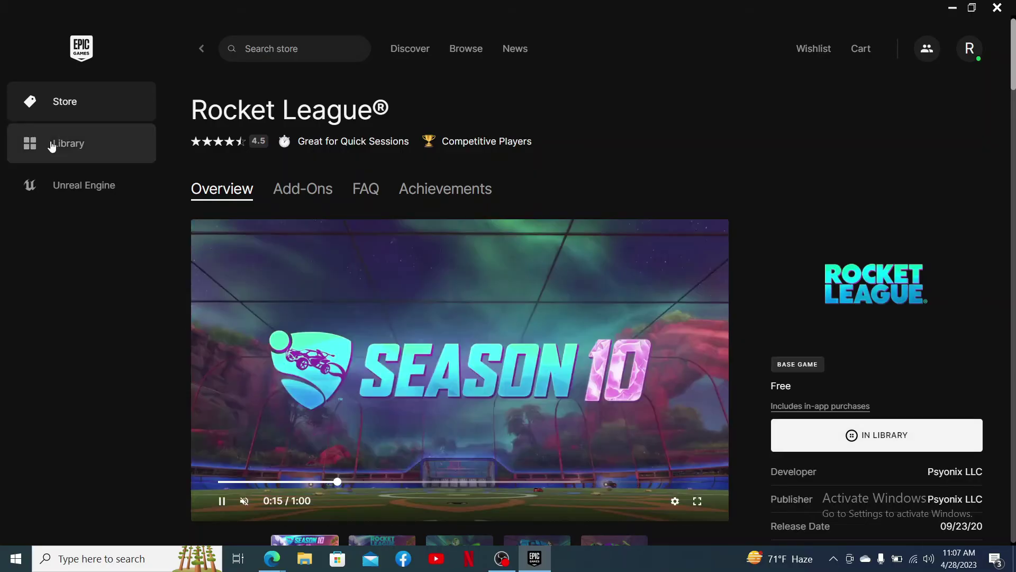
Step: Go to the game library and open the install options for Rocket League
{"action": "left_click", "coordinate": [60, 143]}
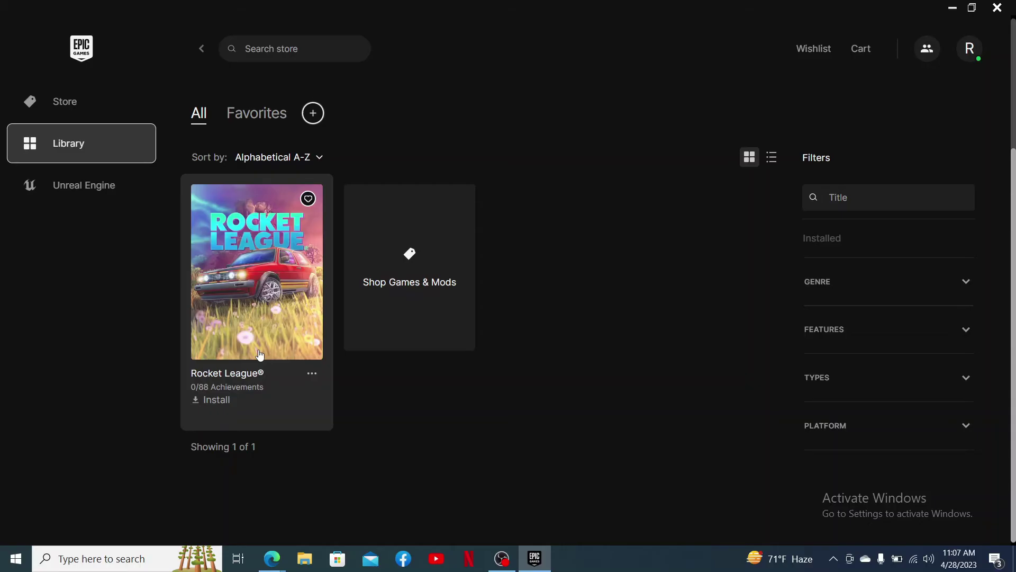
{"action": "key", "text": "Tab"}
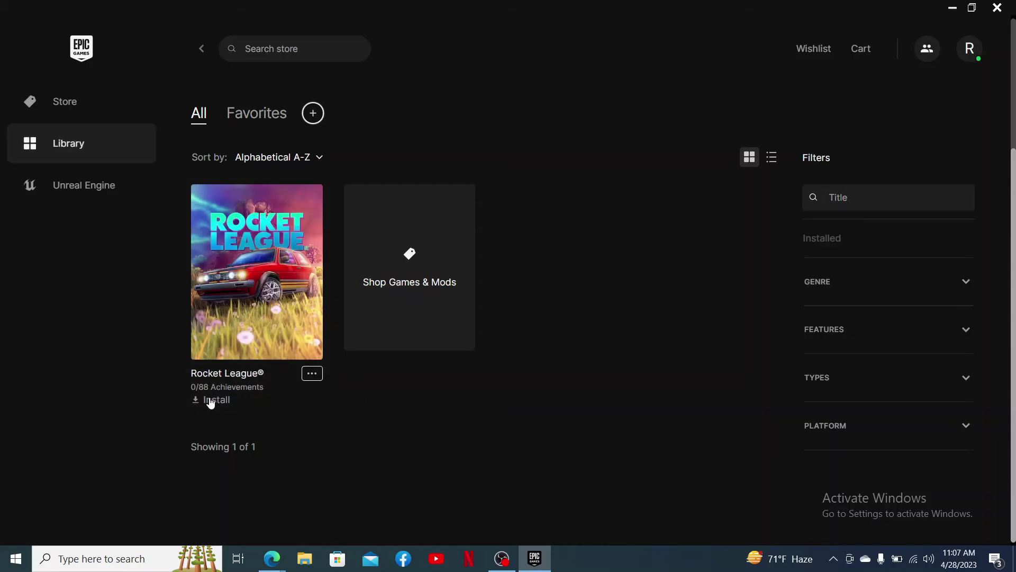
{"action": "key", "text": "Tab"}
{"action": "key", "text": "Return"}
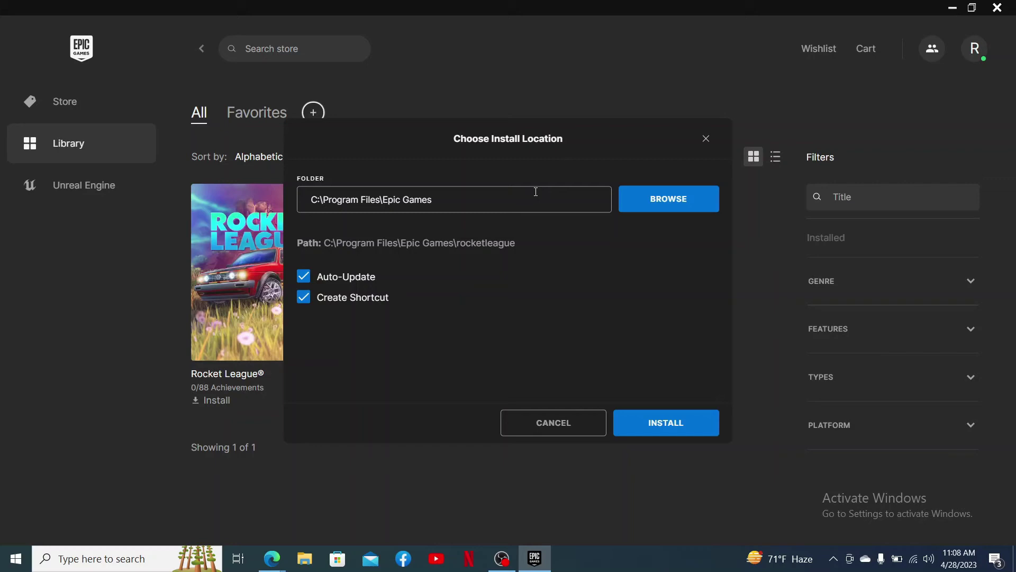
{"action": "left_click", "coordinate": [667, 200]}
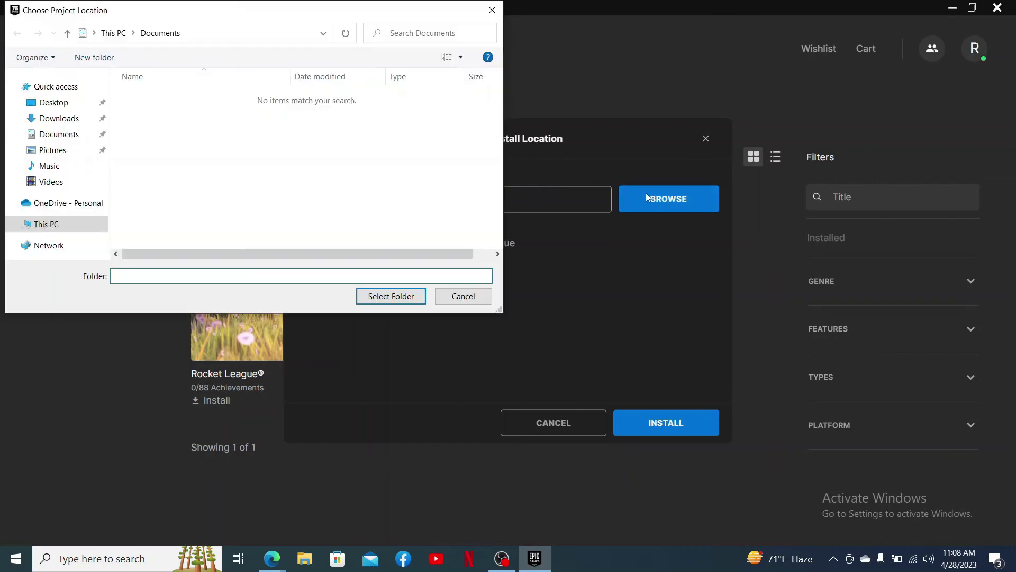
{"action": "left_click", "coordinate": [62, 122]}
{"action": "key", "text": "Escape"}
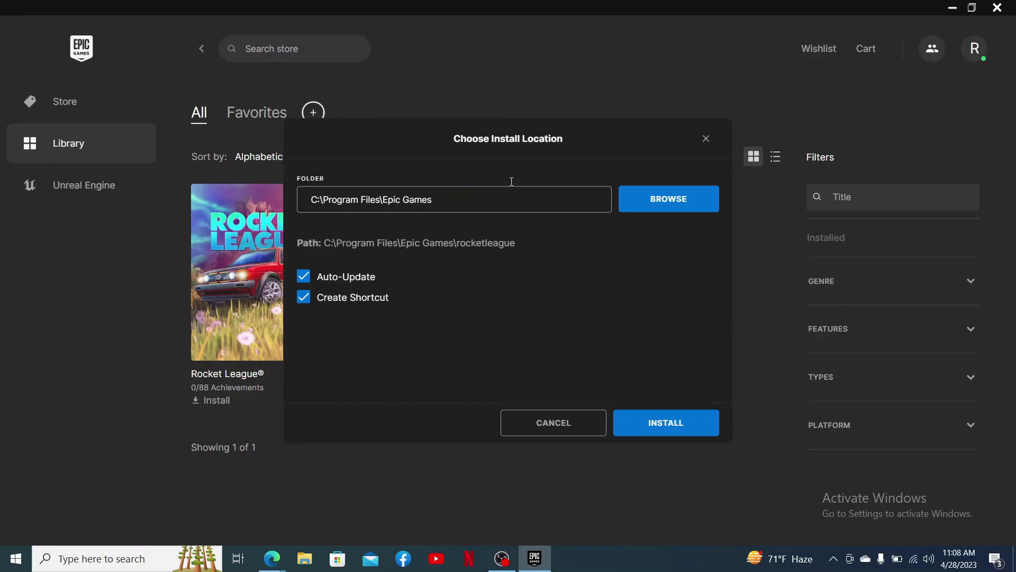
{"action": "left_click", "coordinate": [305, 284]}
{"action": "left_click", "coordinate": [305, 284]}
{"action": "left_click", "coordinate": [305, 300]}
{"action": "left_click", "coordinate": [306, 301]}
{"action": "left_click", "coordinate": [306, 302]}
{"action": "left_click", "coordinate": [306, 302]}
Step: Start installing Rocket League in C:\Program Files\Epic Games with Auto-Update and Create Shortcut enabled, and minimize the launcher
{"action": "left_click", "coordinate": [667, 423]}
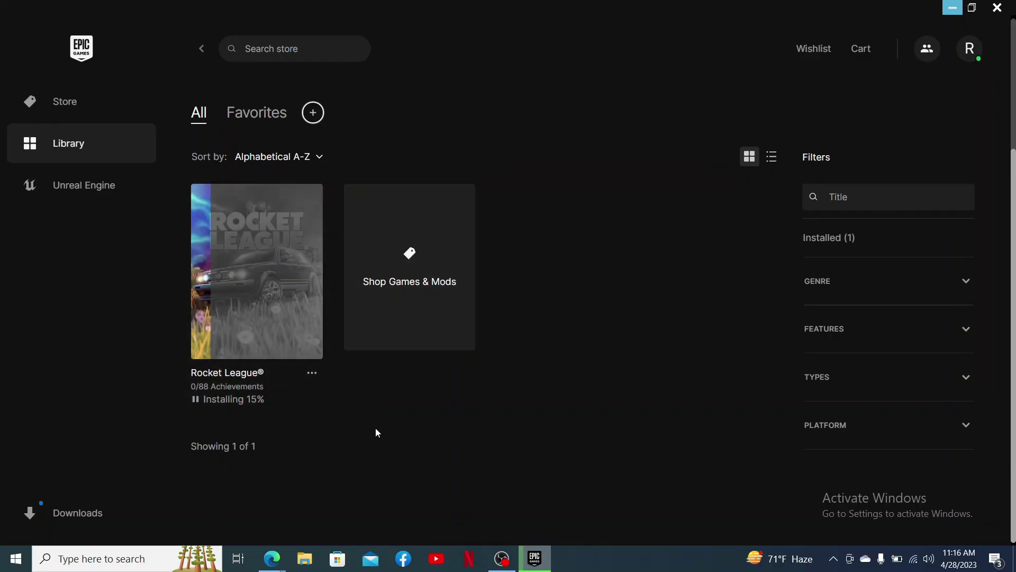
{"action": "left_click", "coordinate": [953, 7]}
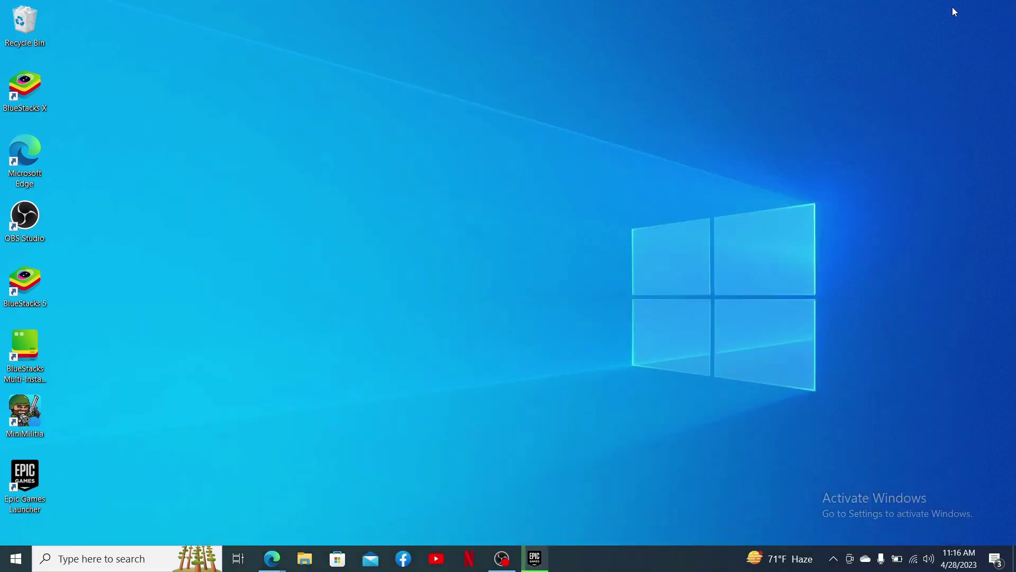